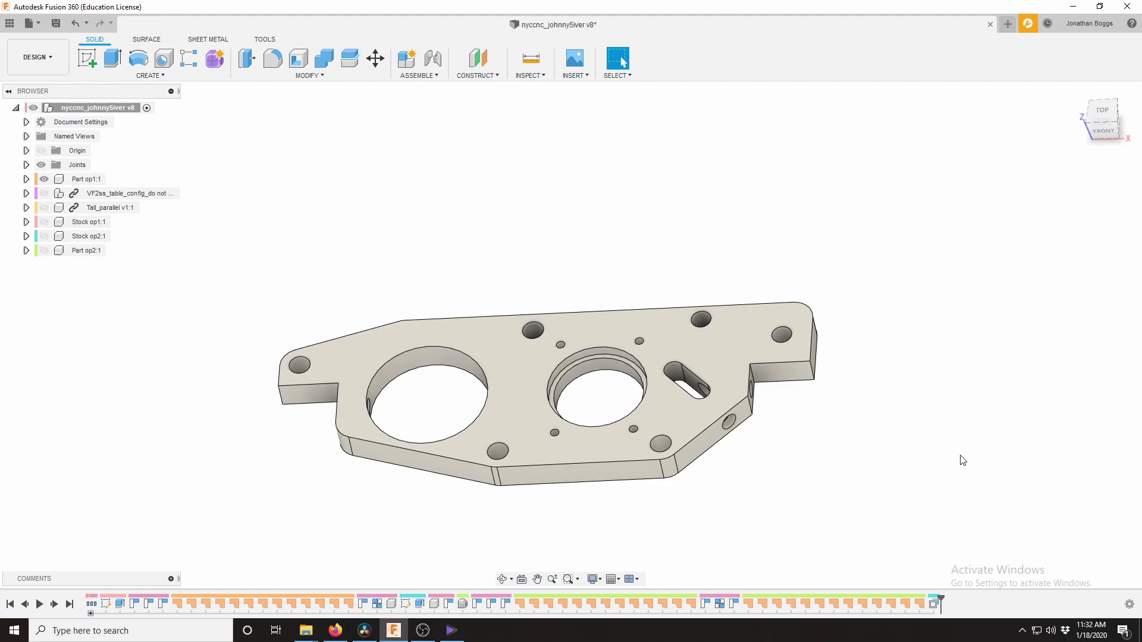
Zoom in to check the counterbore wall's radius, then clear the selection.
scroll(816, 463, up, 1)
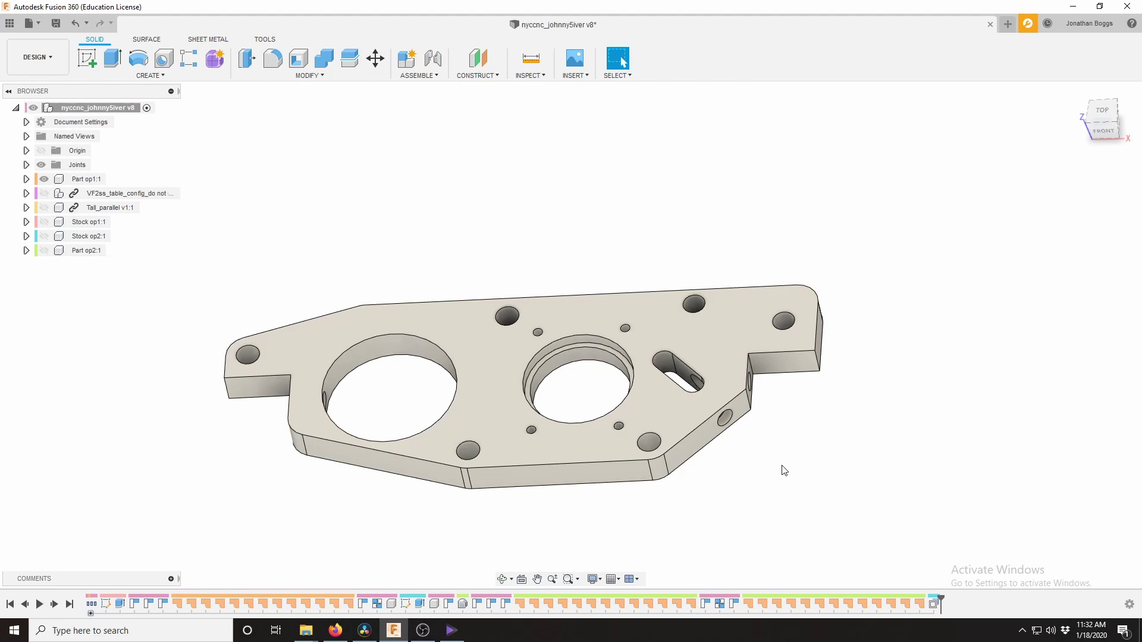
scroll(846, 455, up, 1)
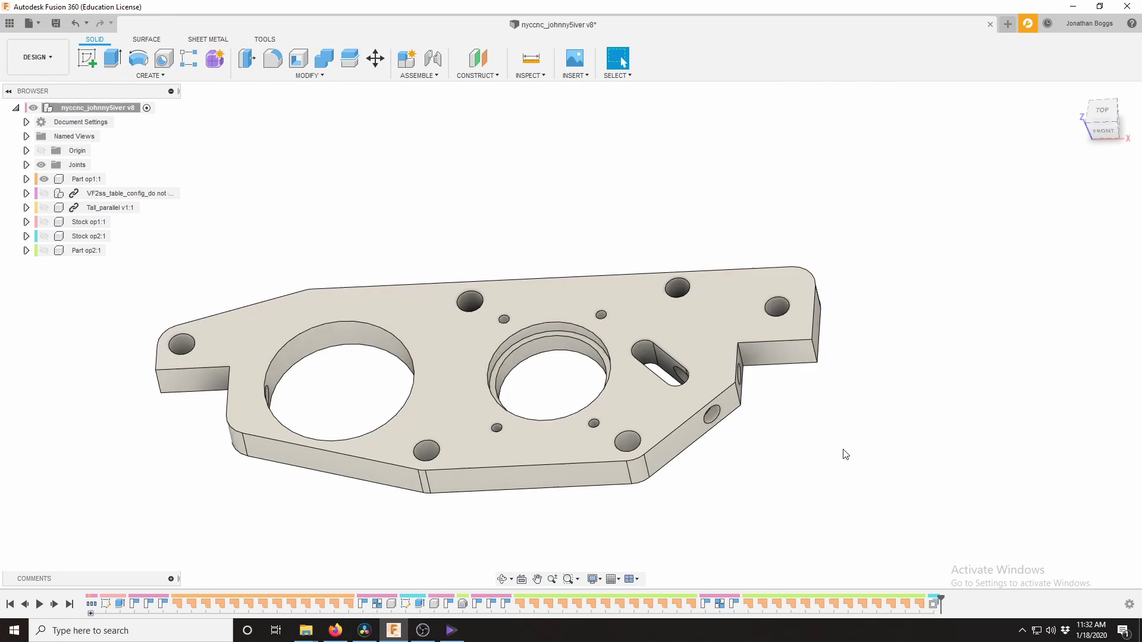
scroll(846, 455, up, 1)
click(499, 326)
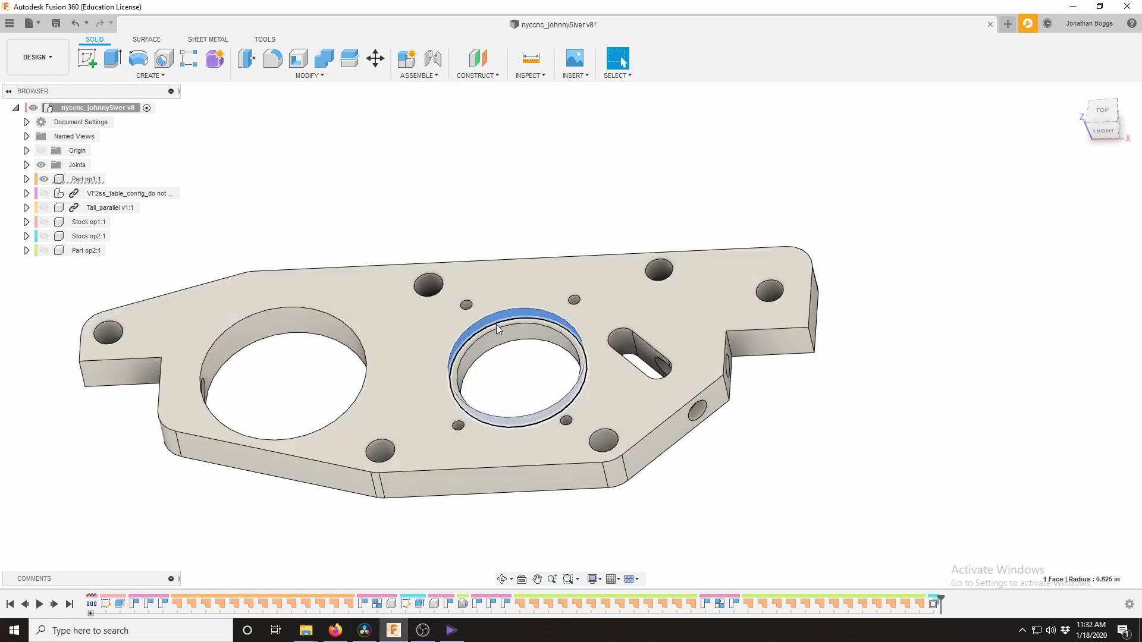
scroll(496, 324, up, 1)
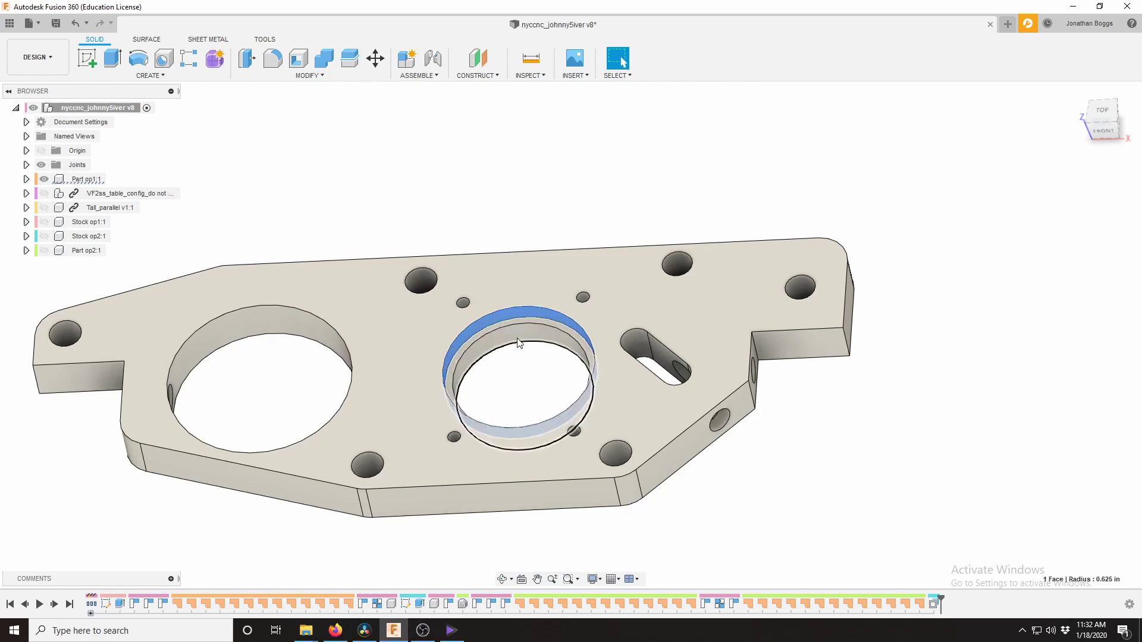
key(Delete)
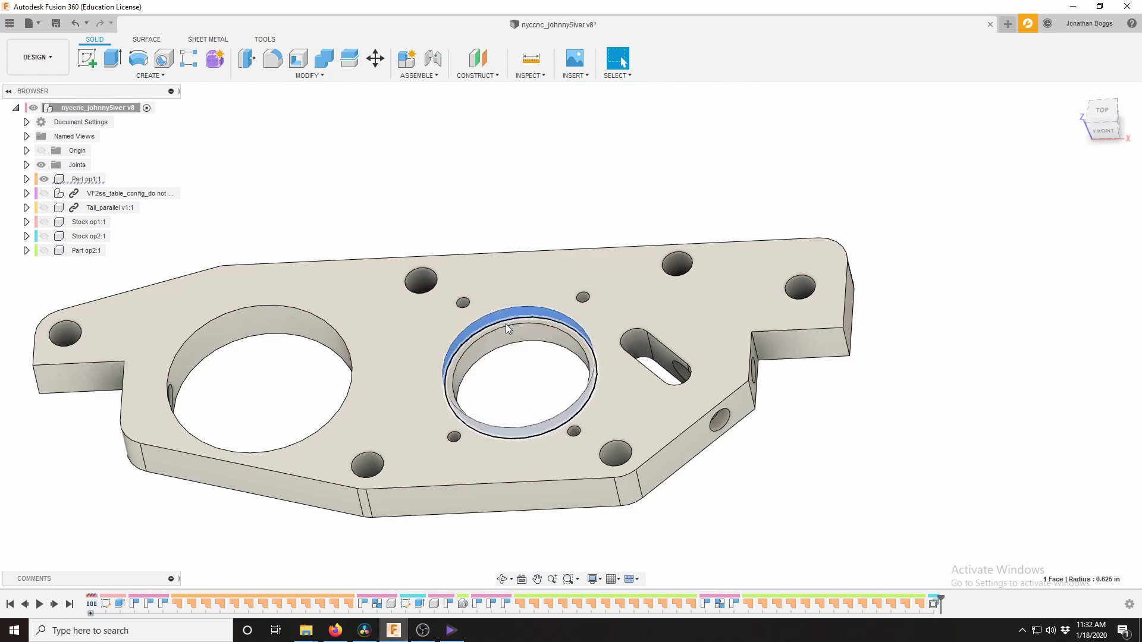
Orbit the part to inspect its underside and right side, then return to an oblique top view.
shift+middle_drag(785, 464, 629, 364)
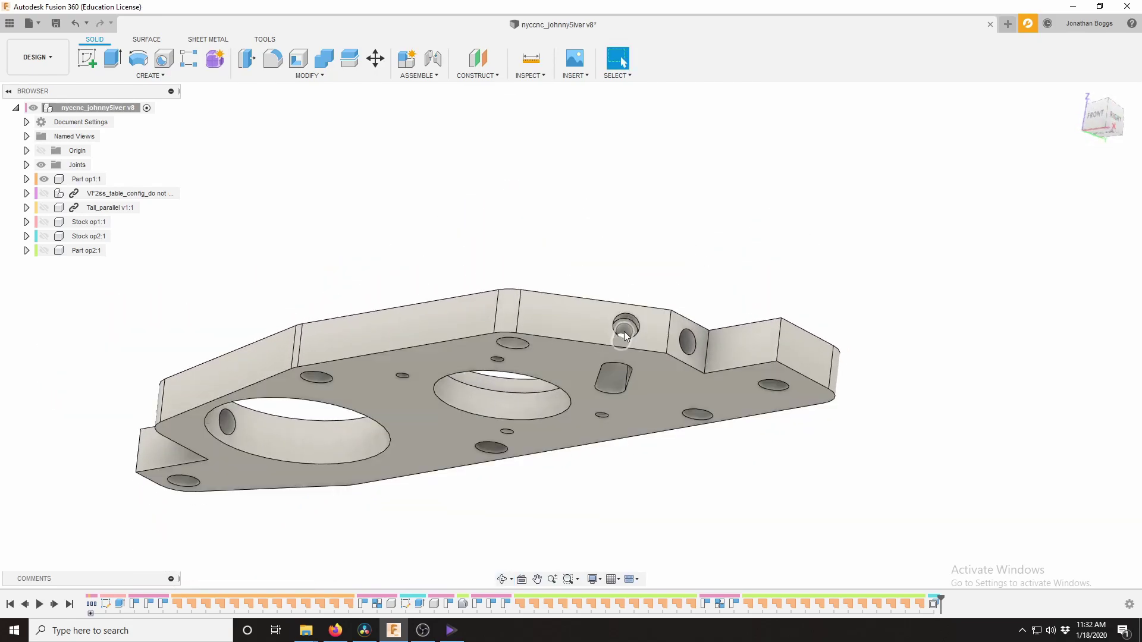
shift+middle_drag(621, 339, 654, 538)
scroll(617, 523, down, 3)
scroll(583, 530, up, 3)
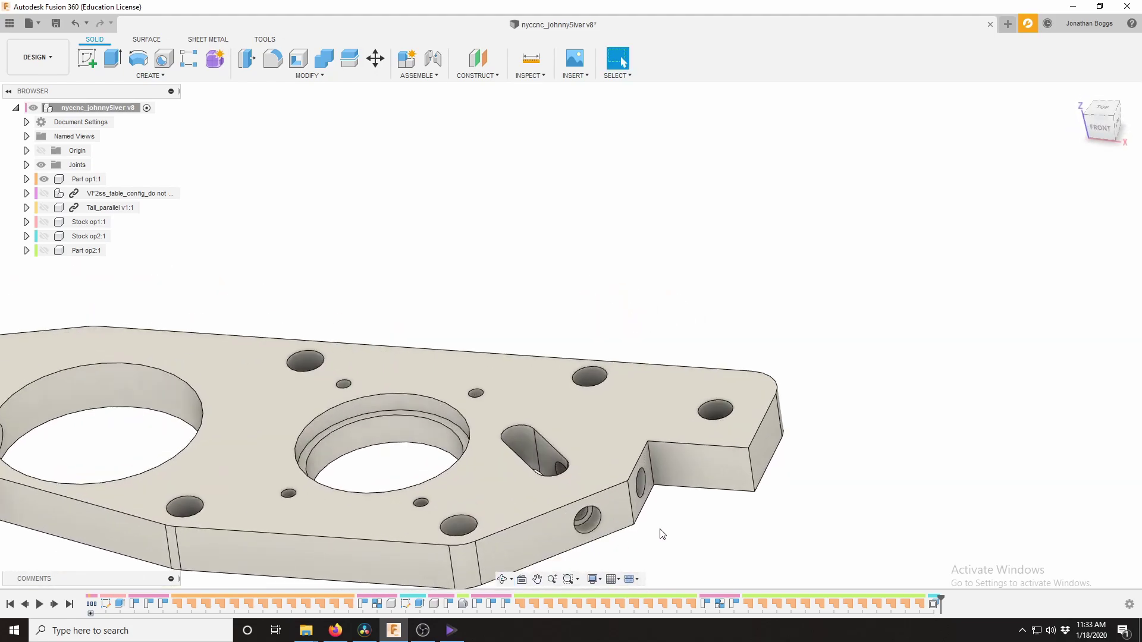
scroll(668, 523, up, 2)
shift+middle_drag(668, 523, 565, 398)
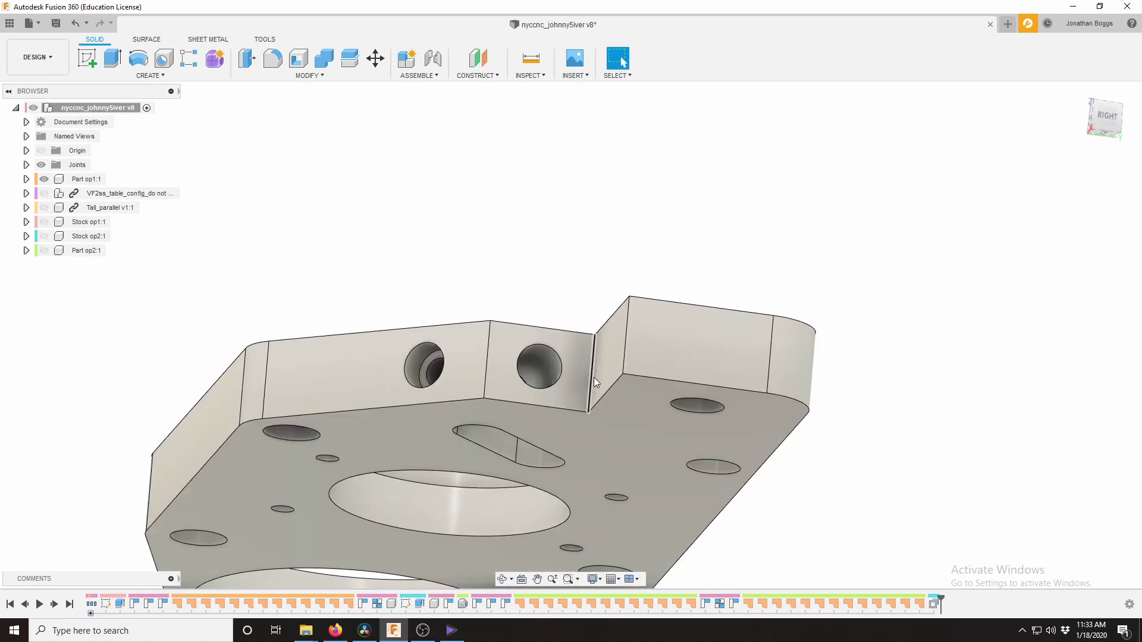
shift+middle_drag(569, 394, 580, 360)
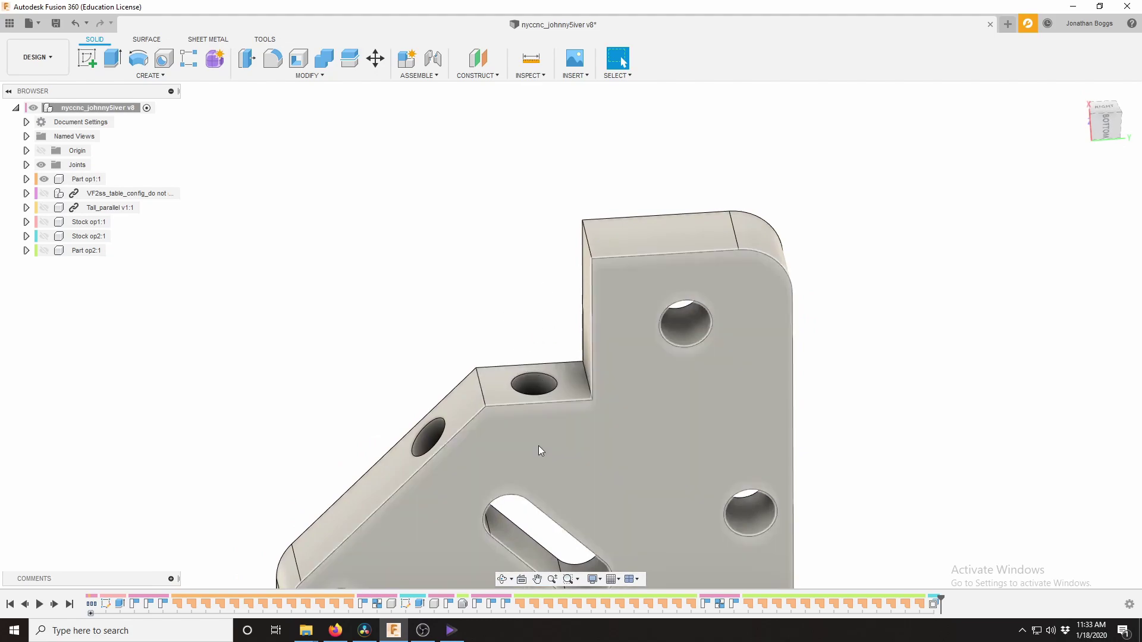
shift+middle_drag(502, 345, 344, 426)
scroll(357, 476, down, 3)
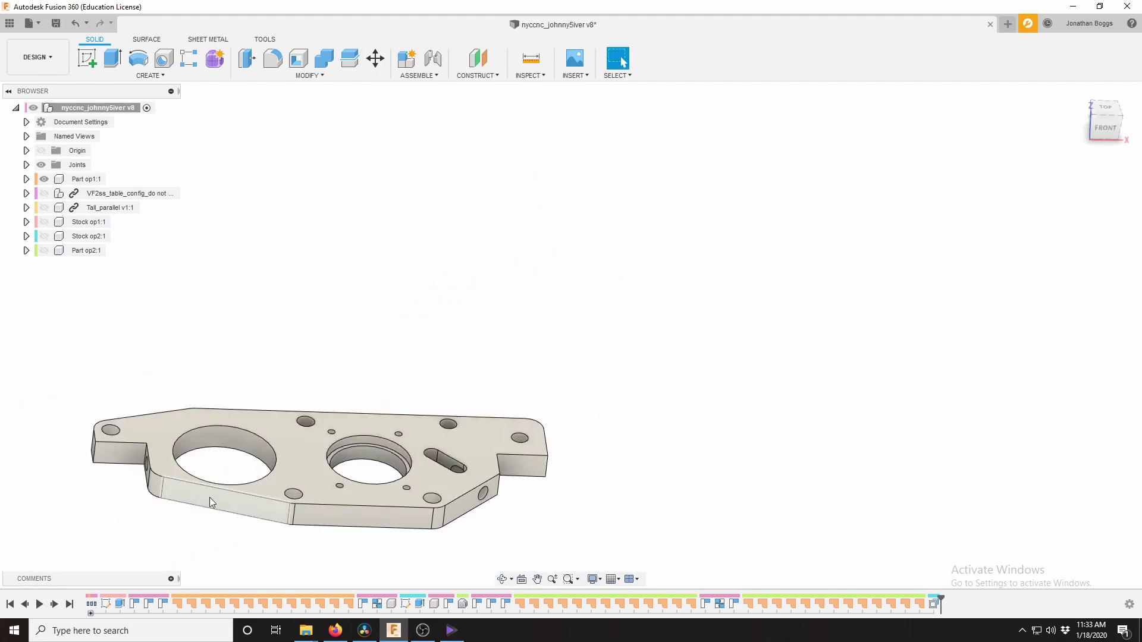
Centre the plate in the view and inspect it flat-on and at an oblique angle.
middle_drag(376, 528, 490, 452)
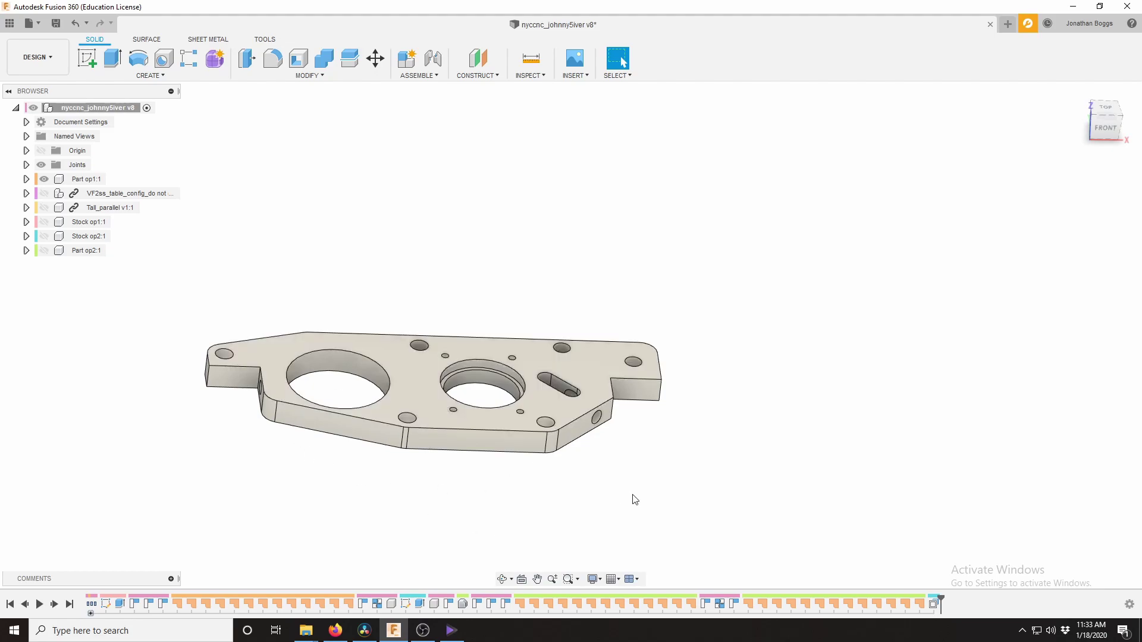
scroll(258, 380, up, 1)
scroll(259, 380, up, 5)
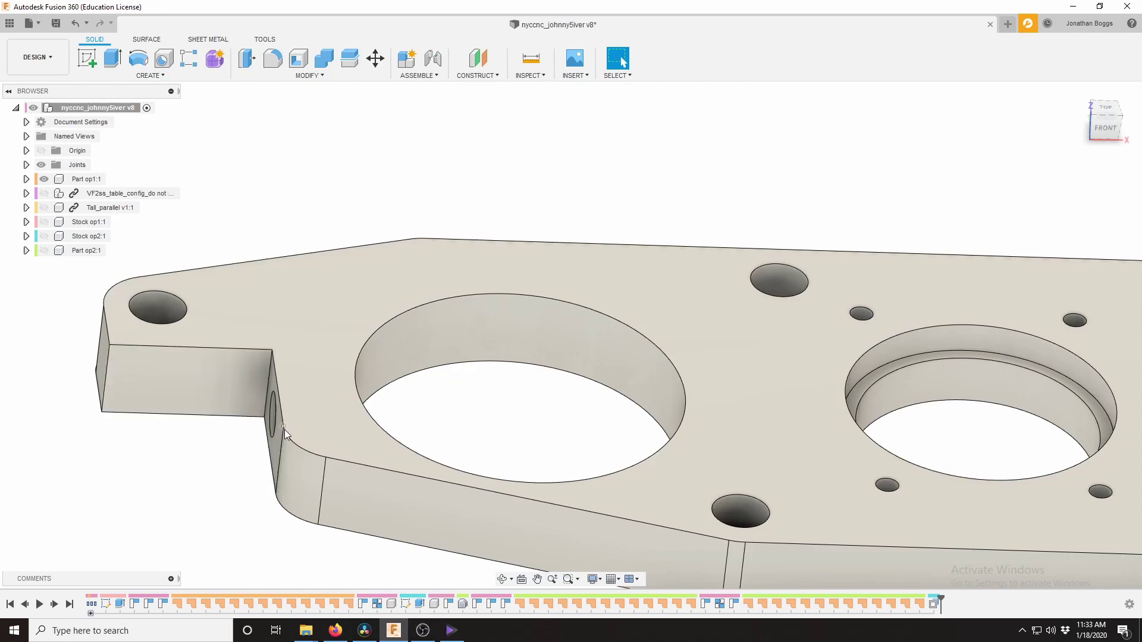
scroll(322, 444, down, 5)
shift+middle_drag(323, 445, 581, 359)
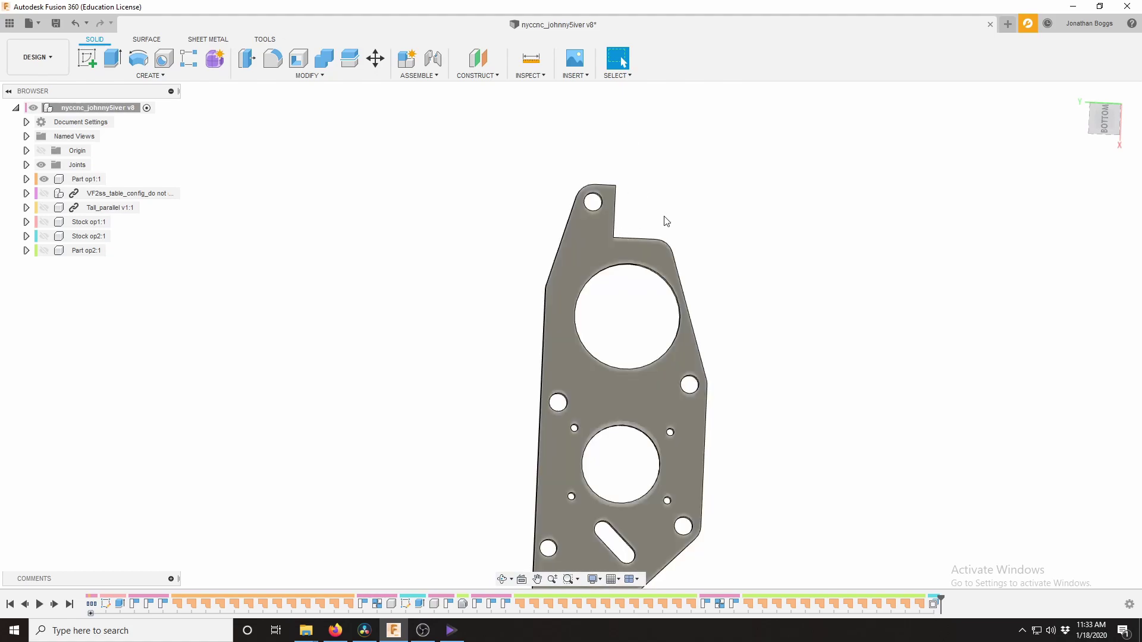
shift+middle_drag(666, 221, 682, 250)
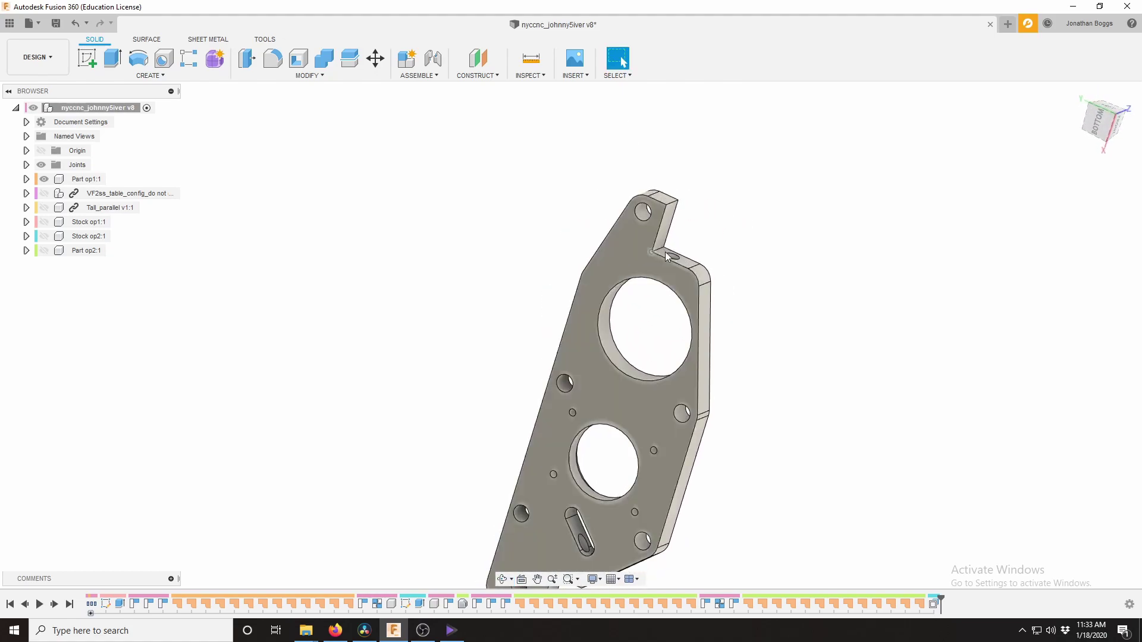
scroll(651, 255, up, 3)
shift+middle_drag(688, 245, 664, 265)
scroll(655, 262, up, 3)
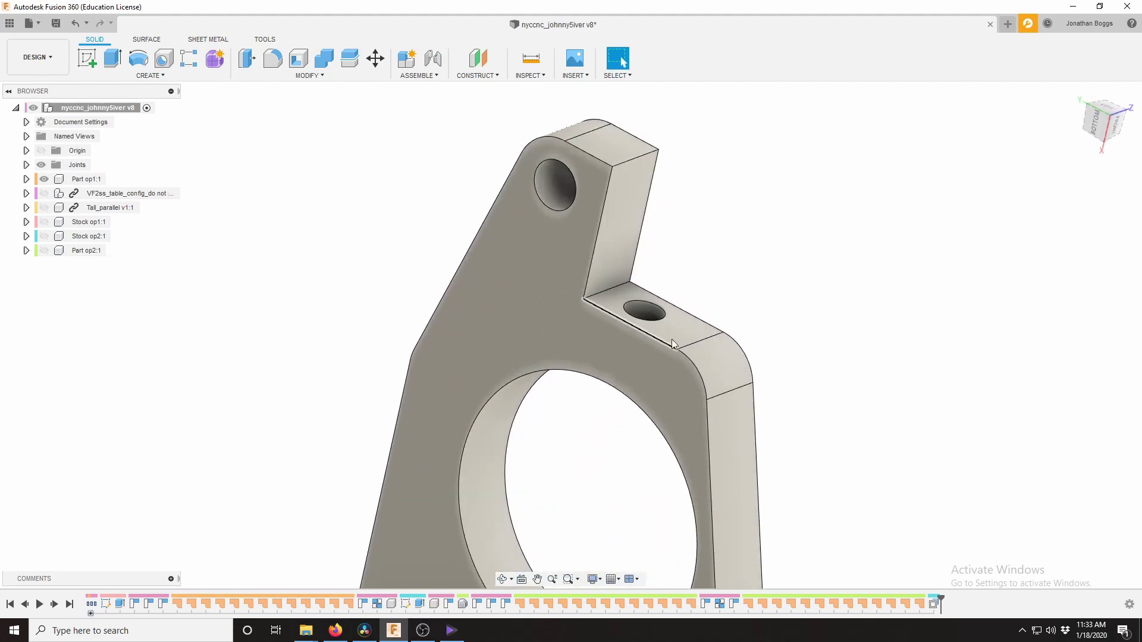
Orbit around the top tab and its upper hole, ending at a top-front isometric view.
shift+middle_drag(556, 214, 630, 184)
scroll(622, 289, down, 5)
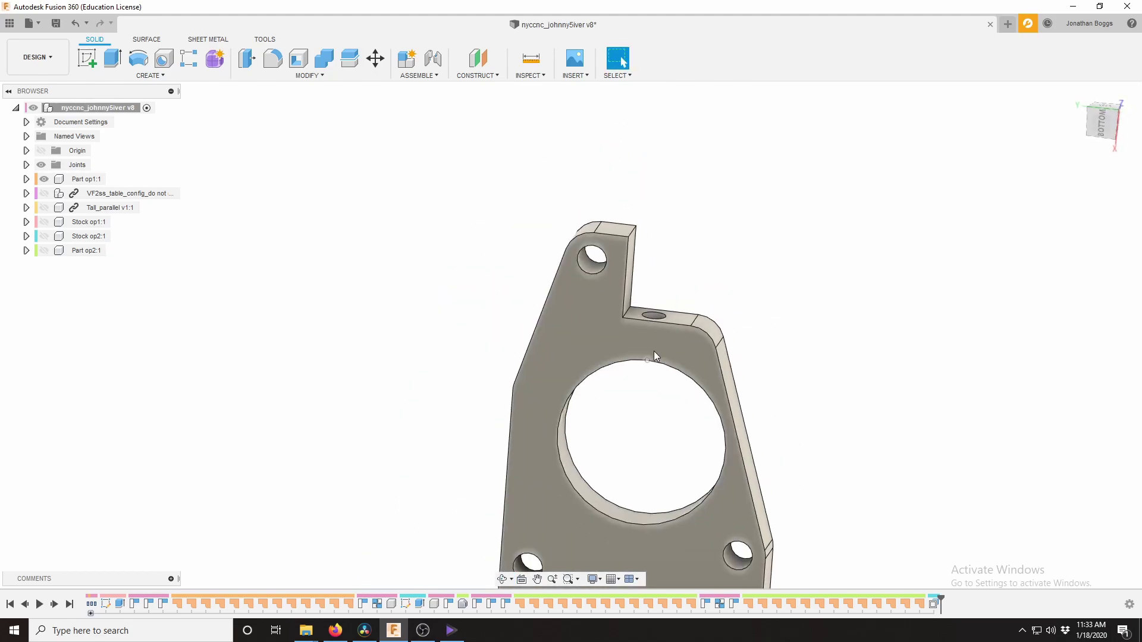
scroll(638, 304, up, 5)
mouse_move(615, 316)
shift+middle_down()
mouse_move(601, 288)
mouse_move(506, 318)
mouse_move(553, 313)
shift+middle_up()
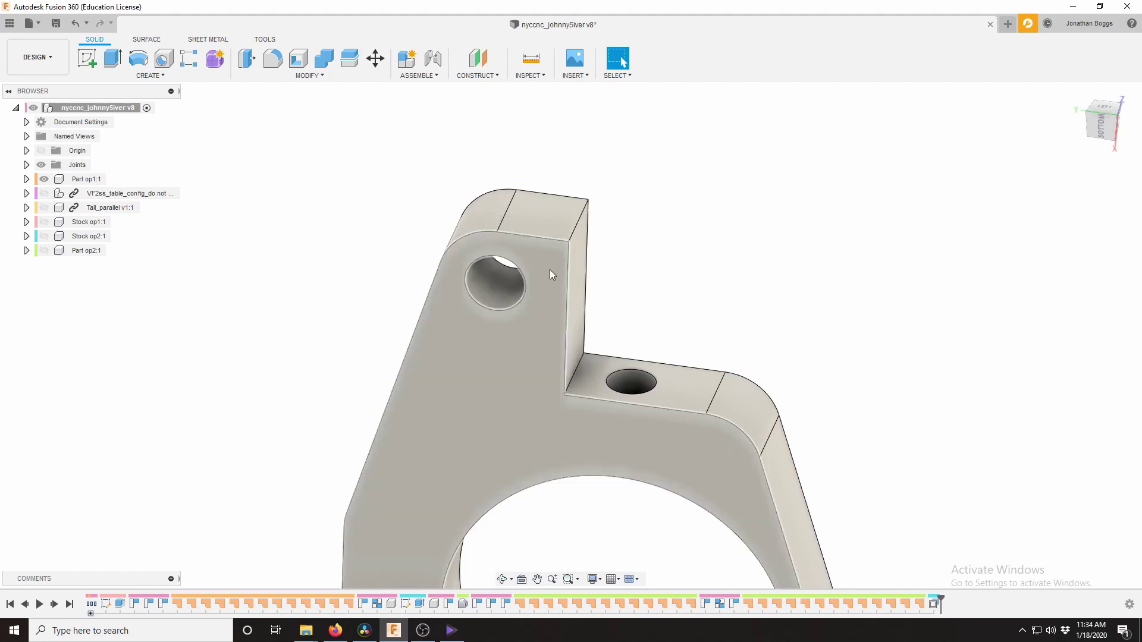
shift+middle_drag(548, 267, 494, 333)
scroll(478, 383, down, 3)
shift+middle_drag(478, 383, 280, 176)
shift+middle_drag(366, 319, 339, 342)
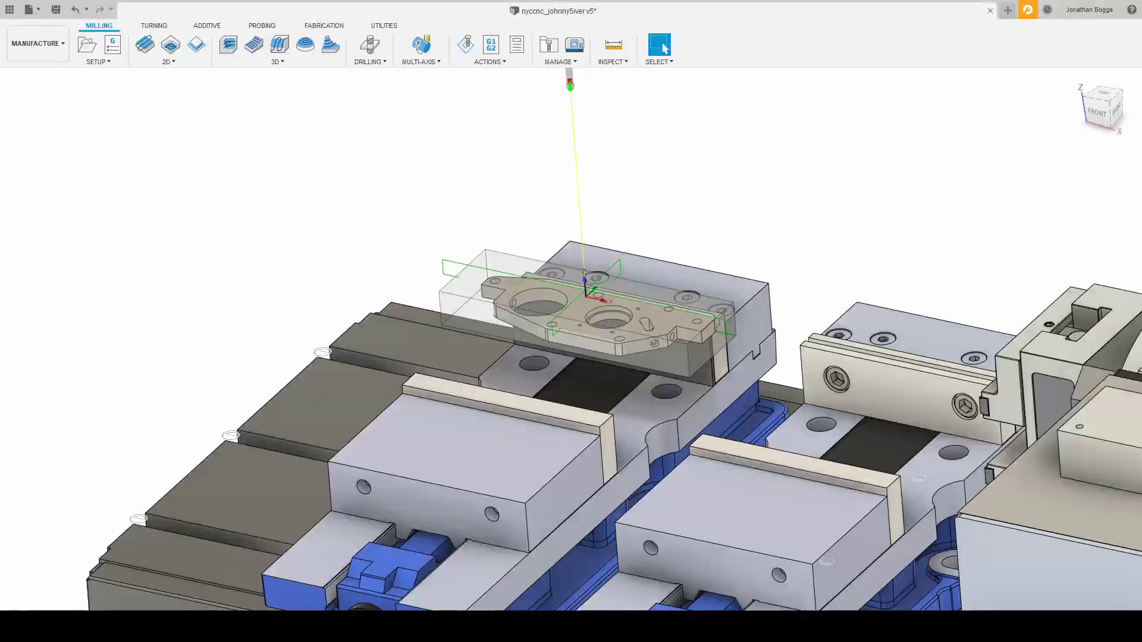
Zoom and orbit to view the rotary table and vises holding the stock.
scroll(842, 223, down, 5)
scroll(844, 301, up, 4)
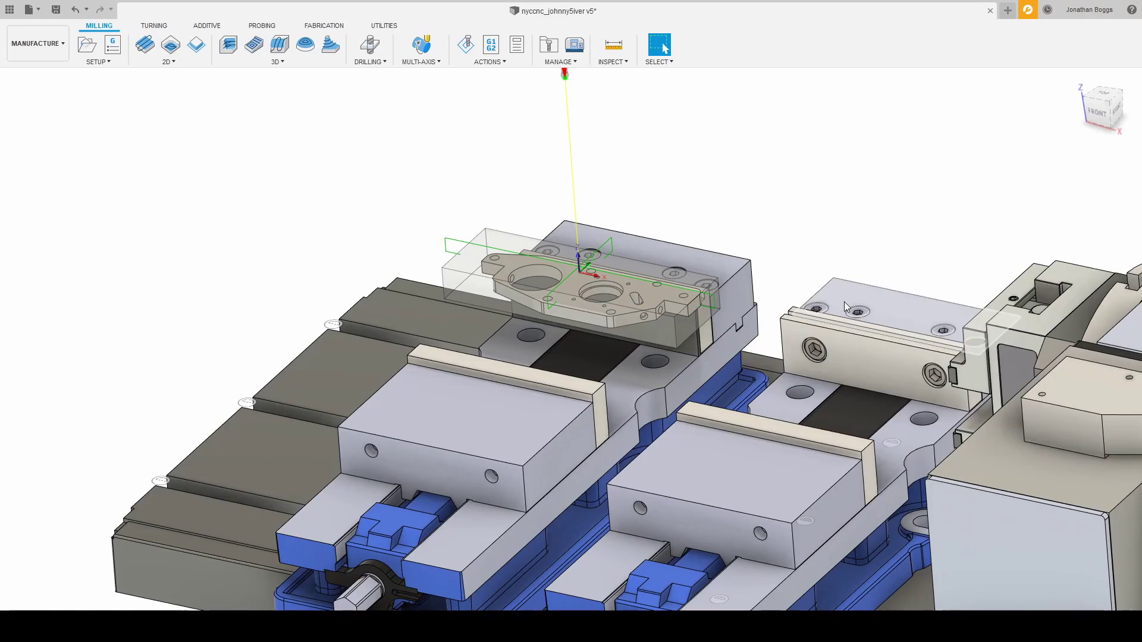
scroll(844, 301, down, 3)
shift+middle_drag(838, 319, 766, 296)
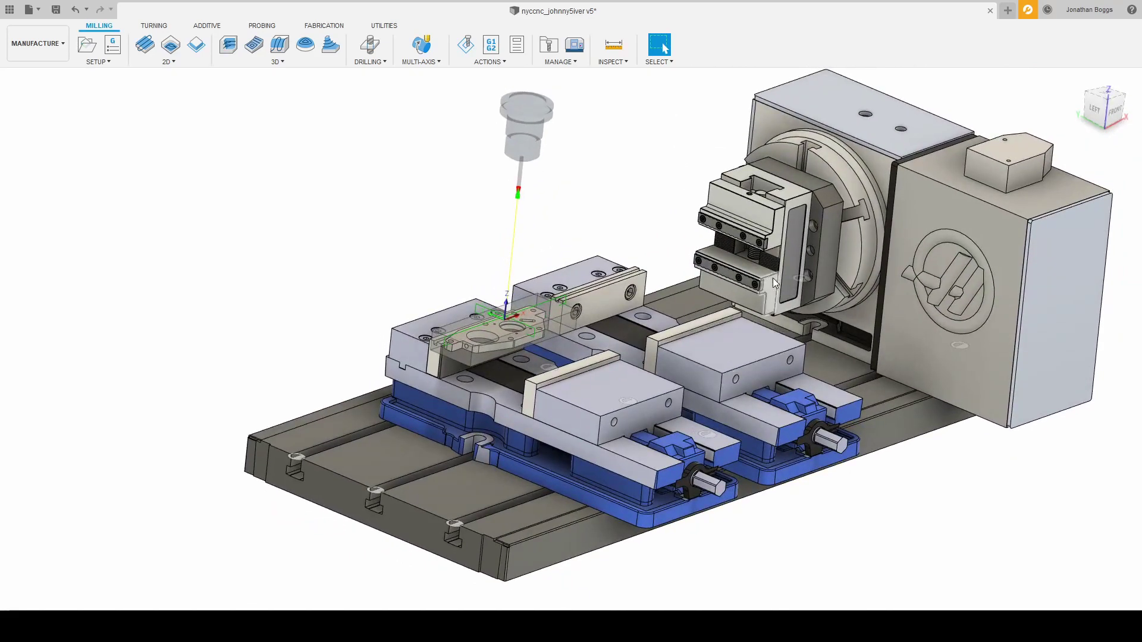
scroll(559, 374, up, 2)
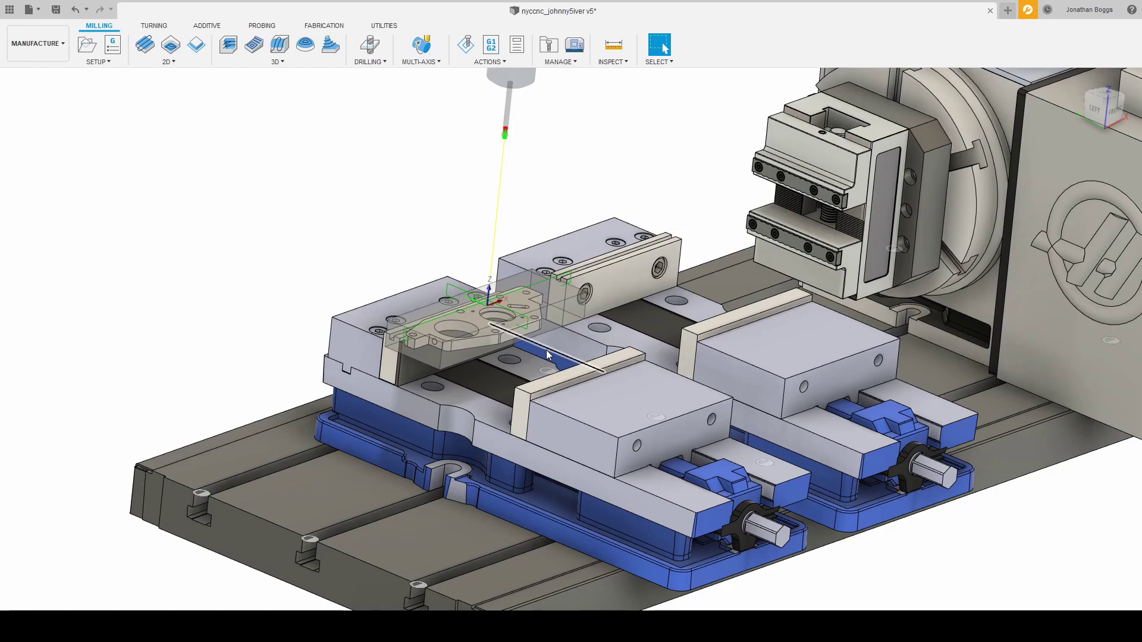
scroll(466, 329, up, 3)
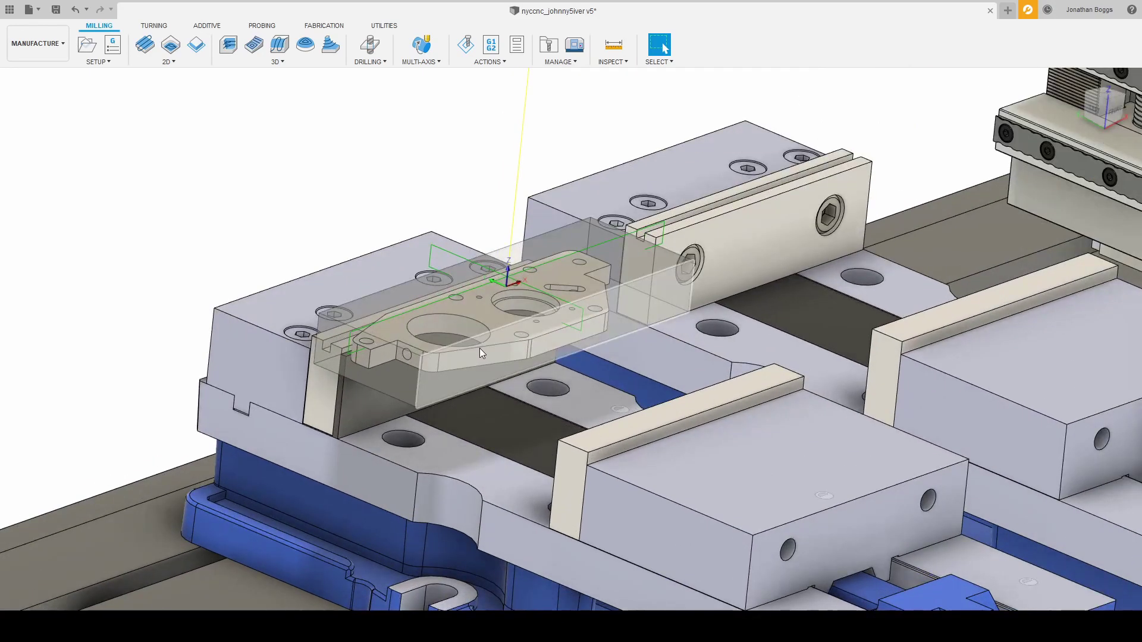
scroll(479, 348, up, 1)
scroll(494, 345, down, 1)
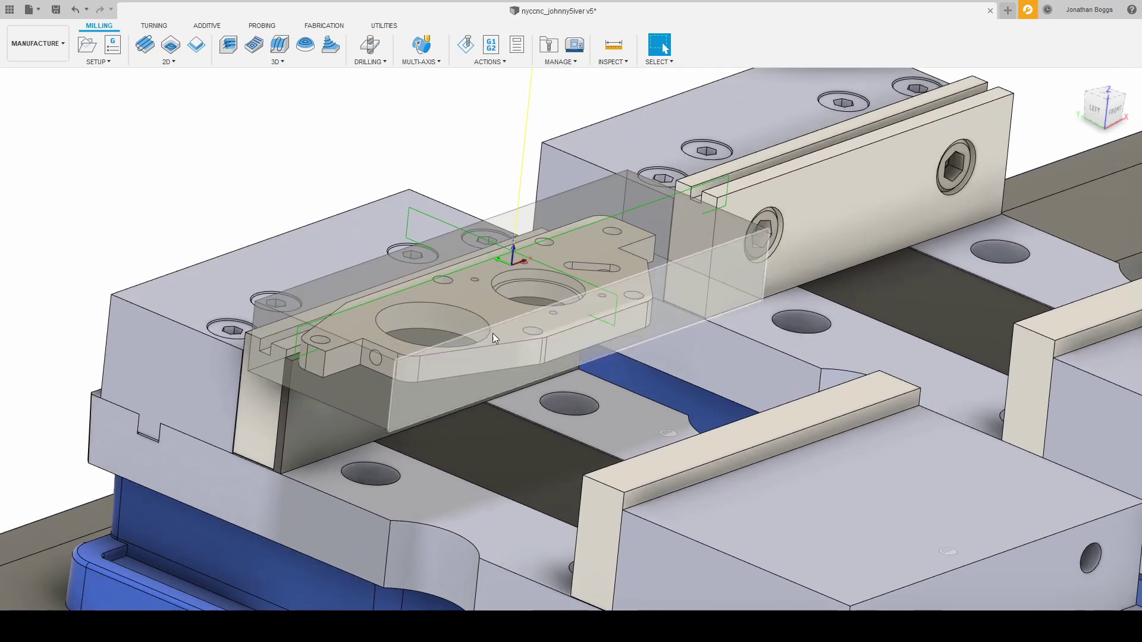
scroll(492, 333, down, 1)
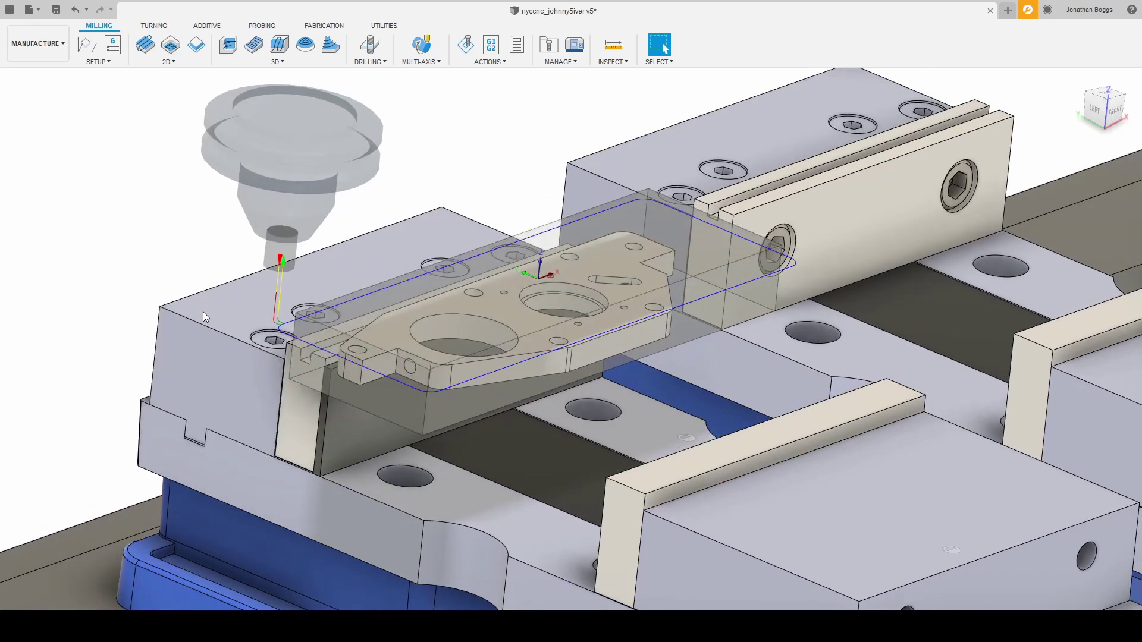
Zoom the view out and back in on the bracket in its fixture.
scroll(202, 311, down, 5)
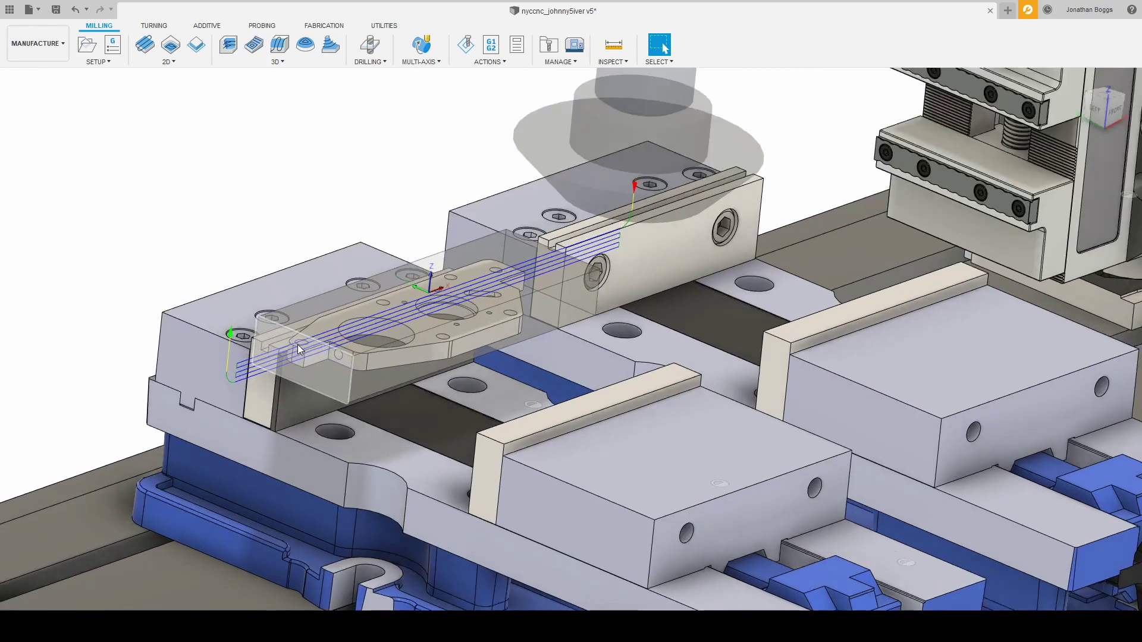
scroll(164, 386, up, 3)
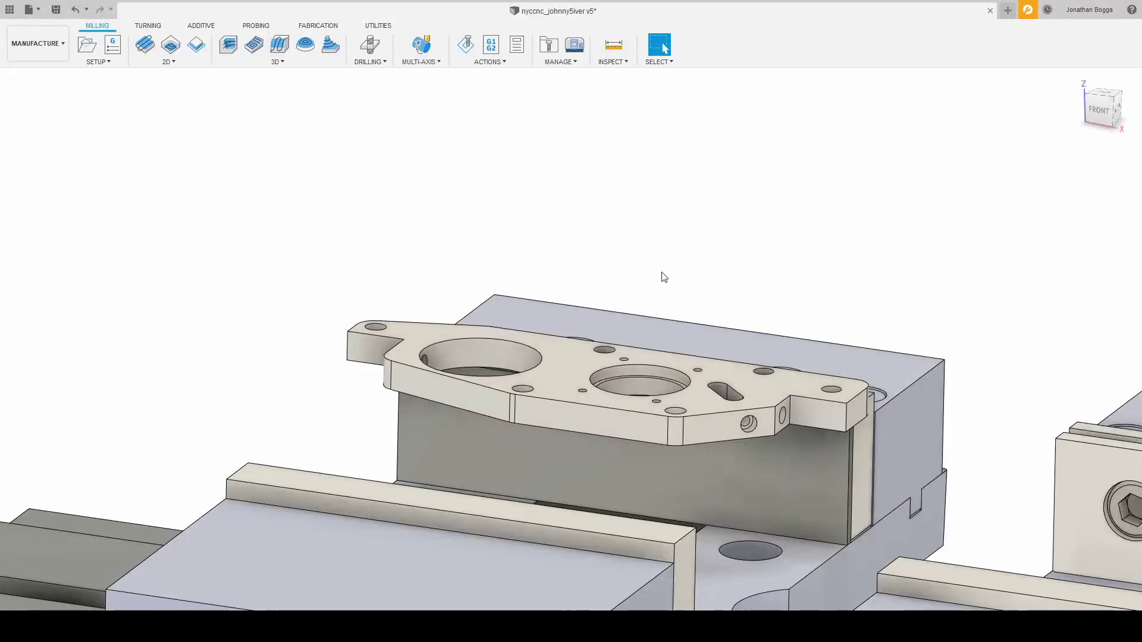
Zoom and orbit to an isometric view of the bracket clamped in the vises.
scroll(664, 277, down, 5)
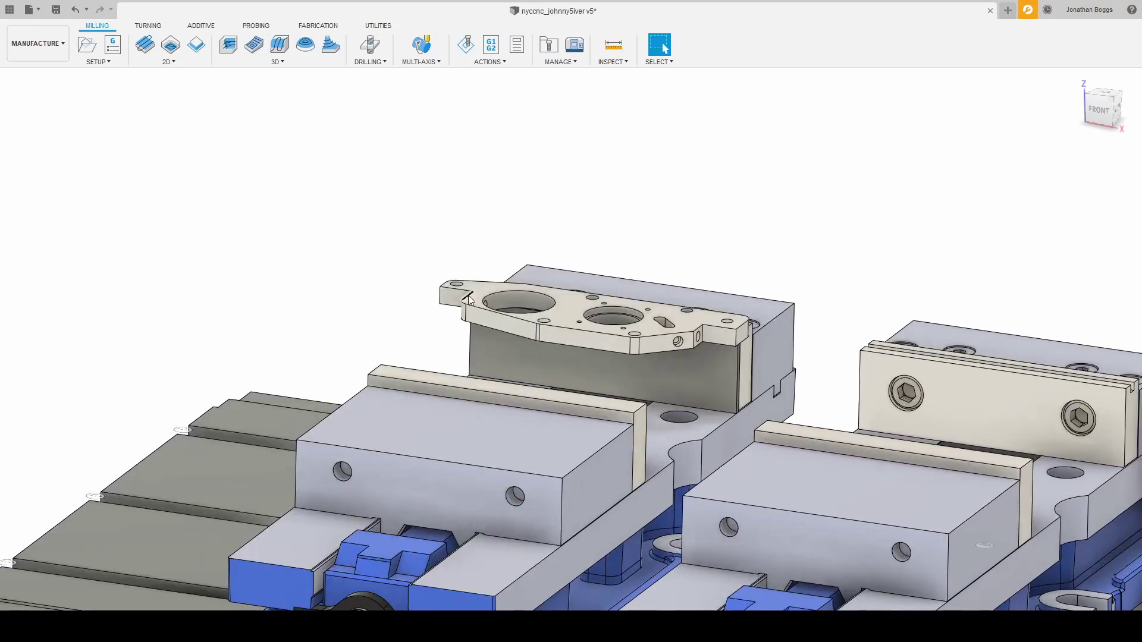
scroll(759, 320, up, 3)
scroll(745, 347, down, 4)
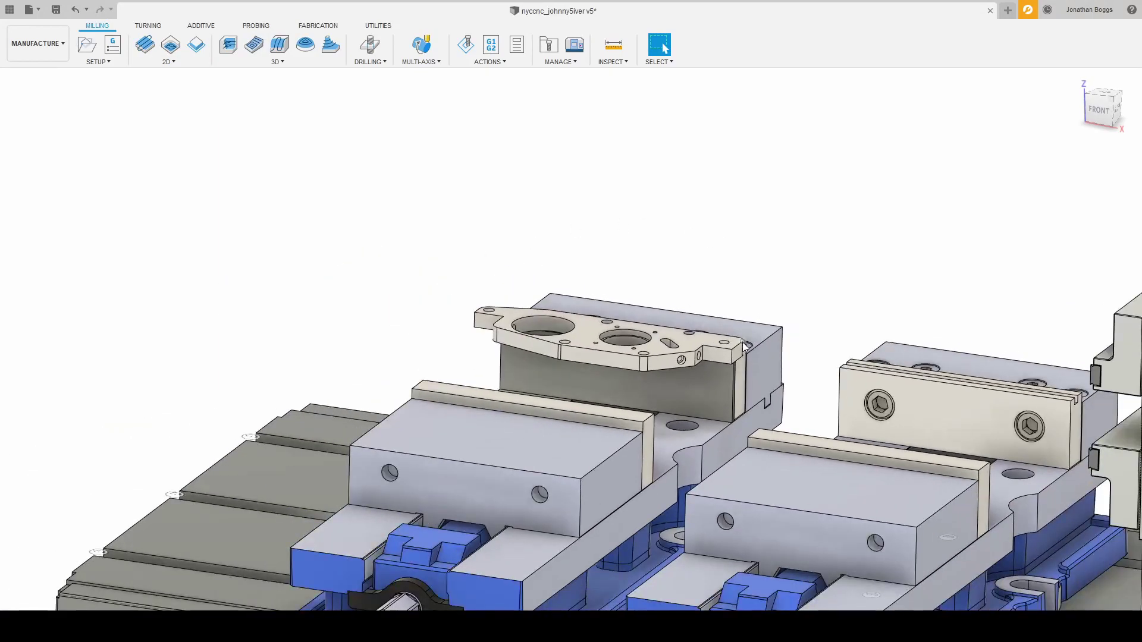
scroll(730, 347, down, 5)
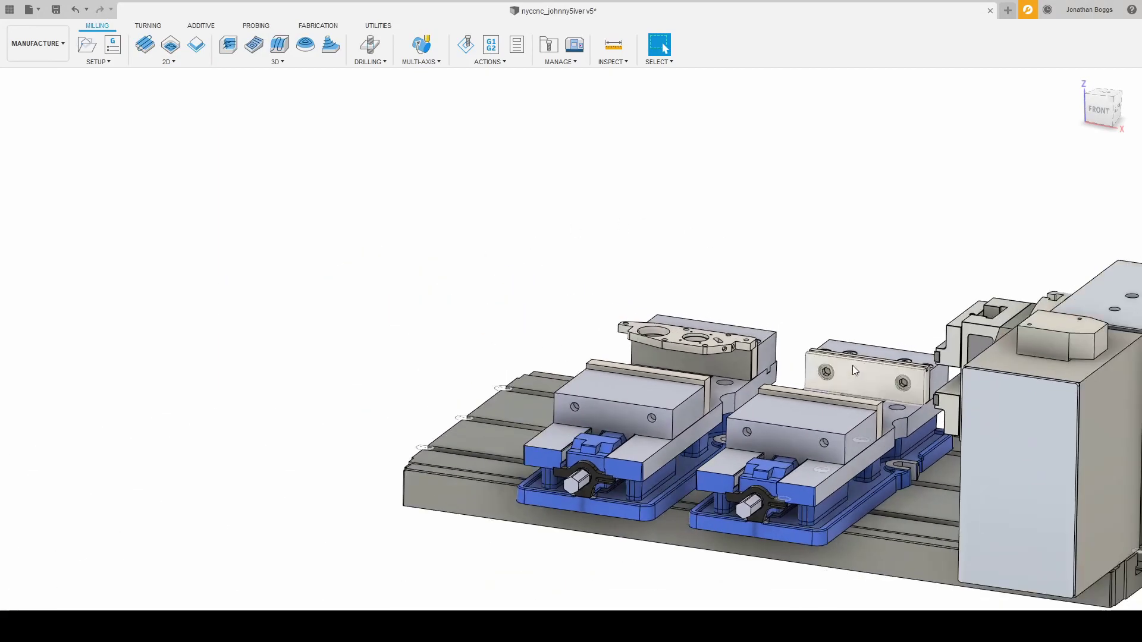
shift+middle_drag(835, 390, 787, 385)
scroll(787, 384, up, 6)
scroll(787, 384, down, 2)
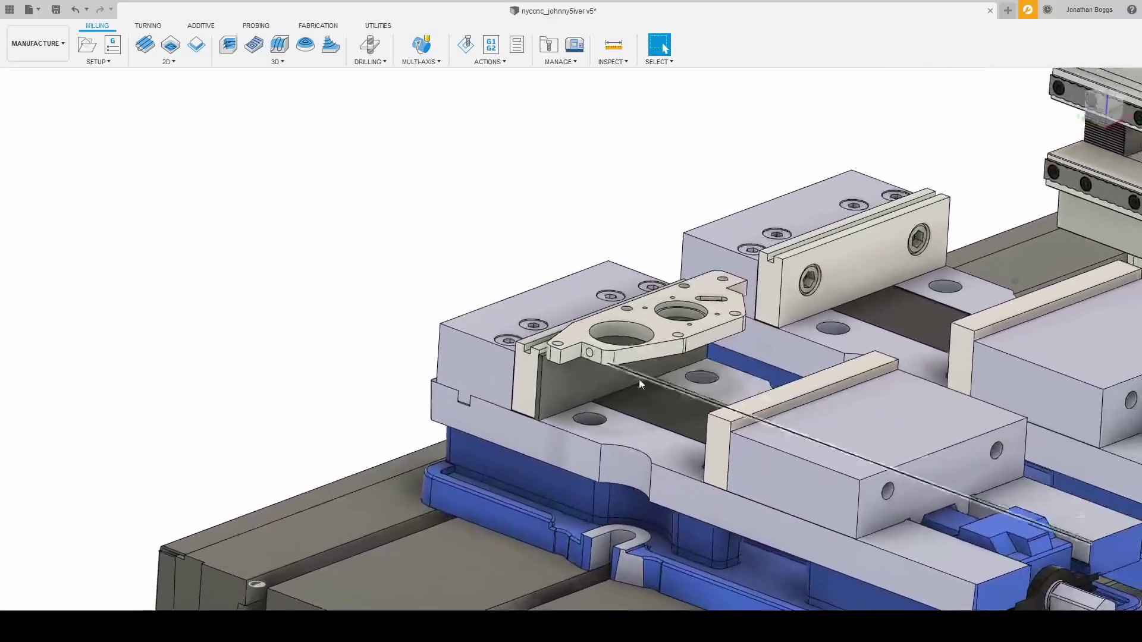
scroll(737, 338, up, 4)
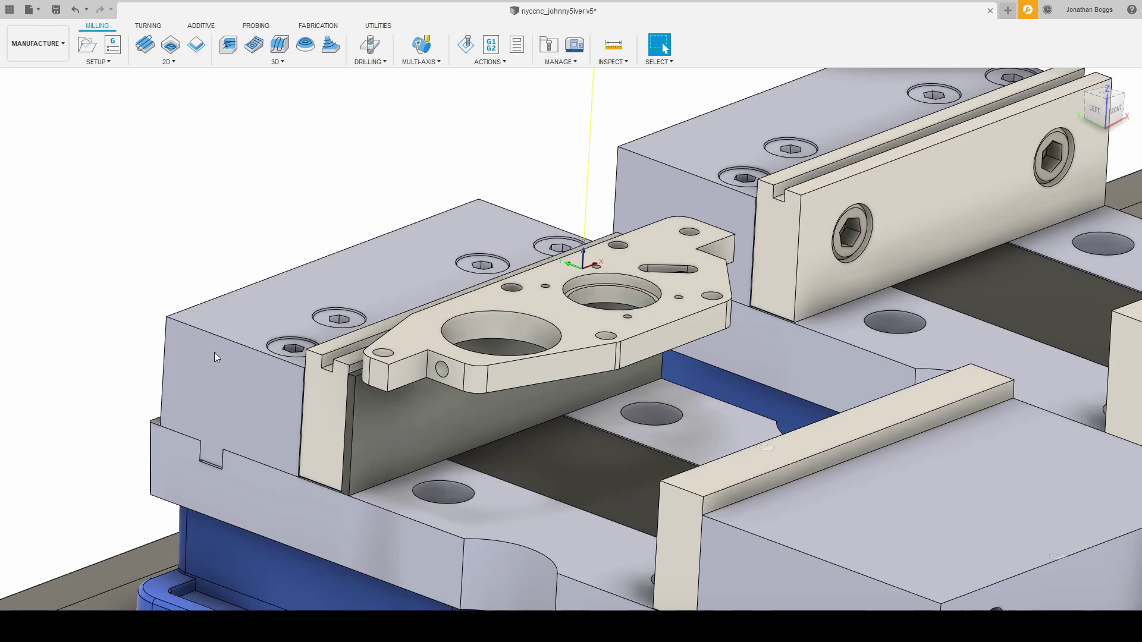
scroll(508, 329, down, 5)
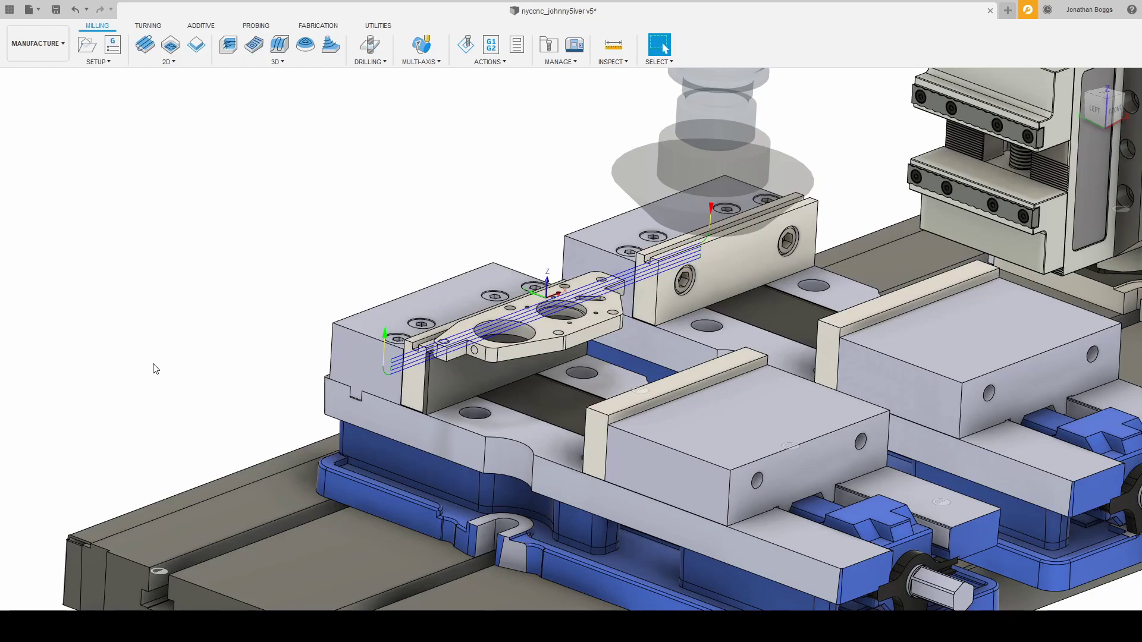
Toggle the facing toolpath off and back on by clearing and reselecting the Face operation.
key(Escape)
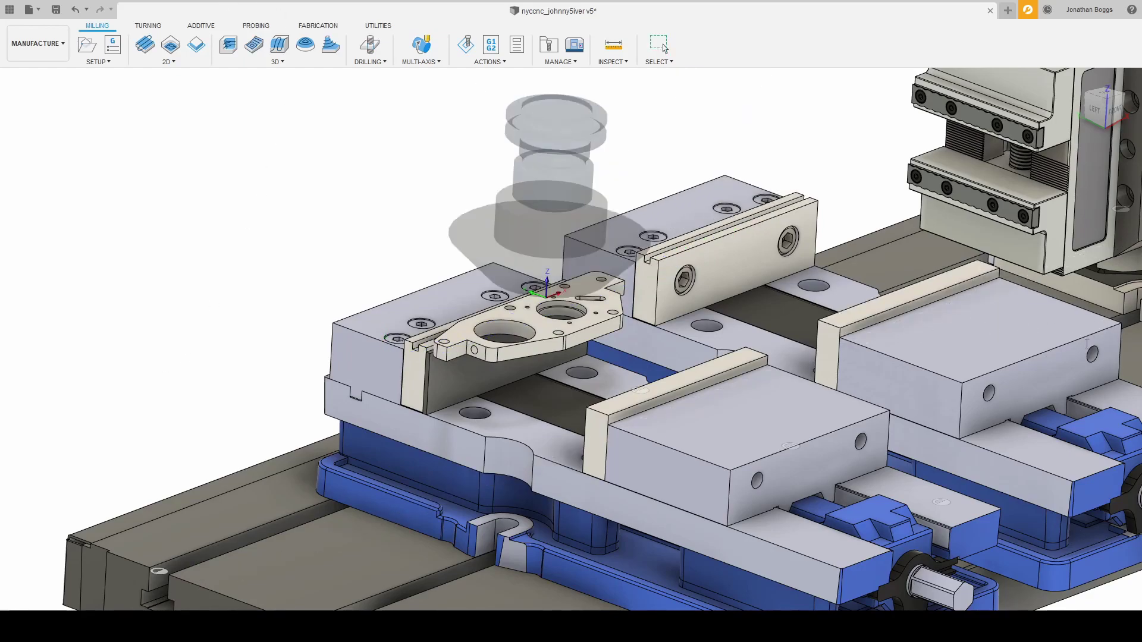
click(1076, 470)
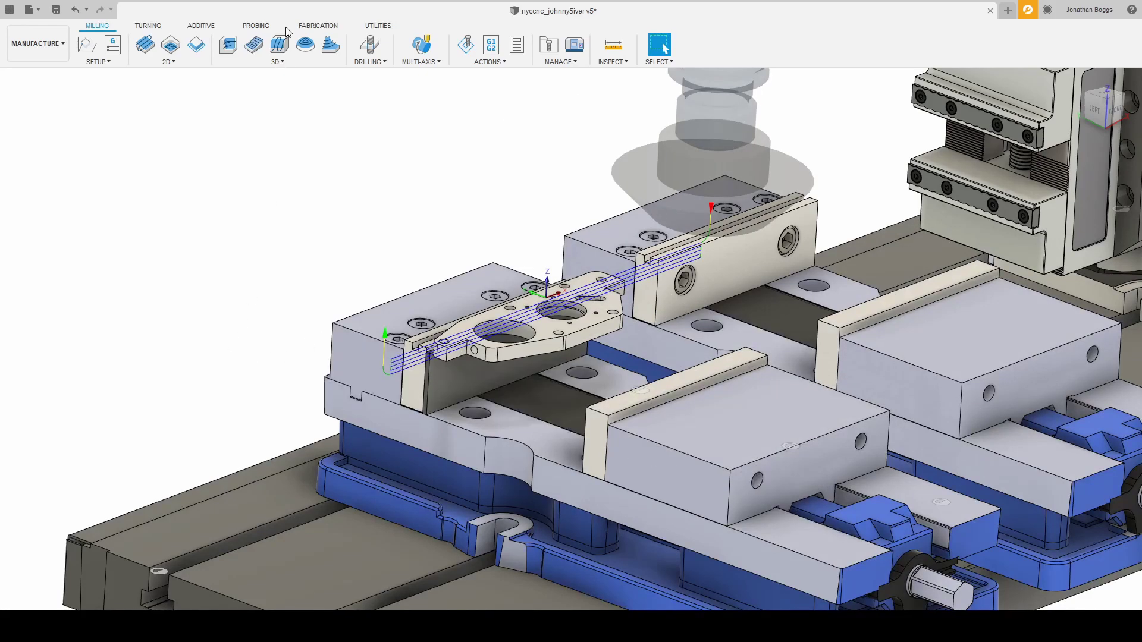
key(Escape)
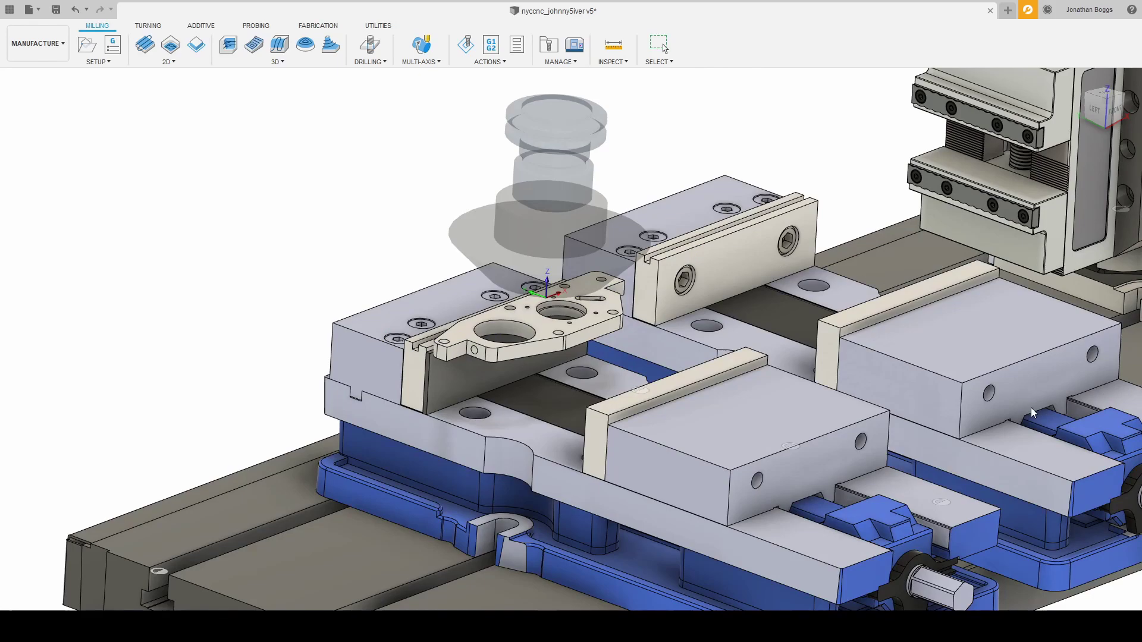
click(1068, 469)
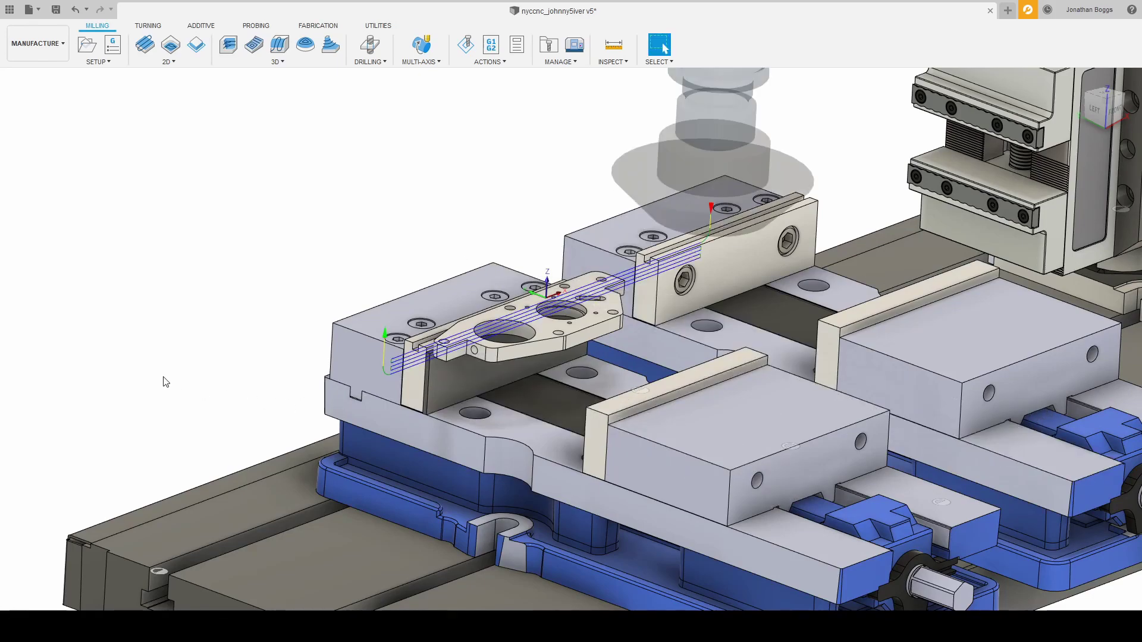
scroll(523, 315, up, 4)
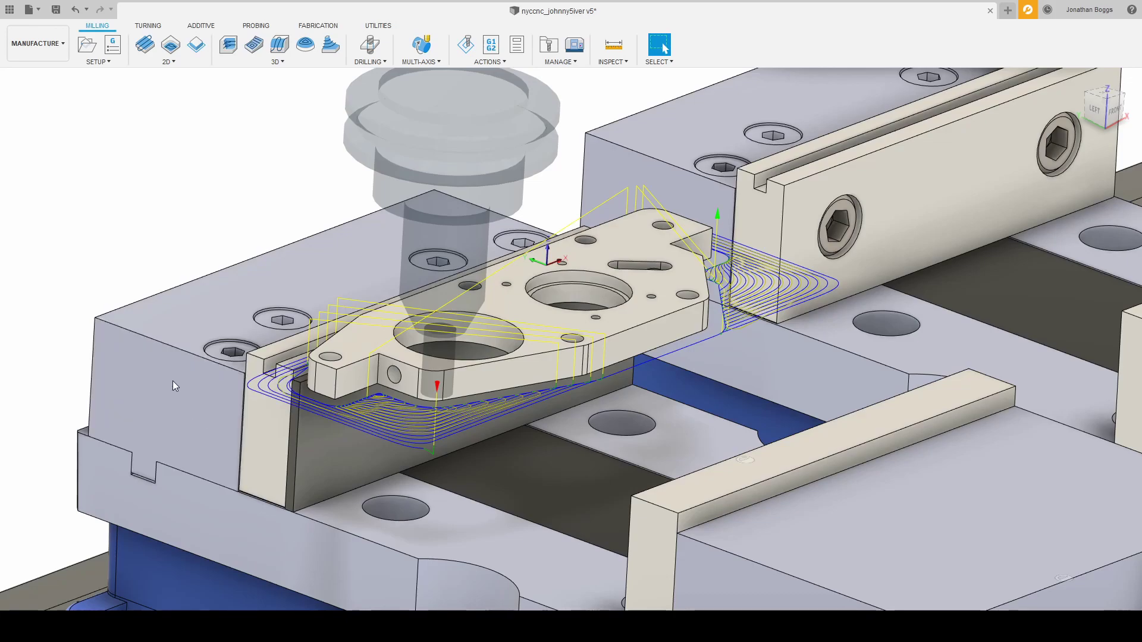
Step down the browser to the next operation to show its parallel toolpath.
key(Down)
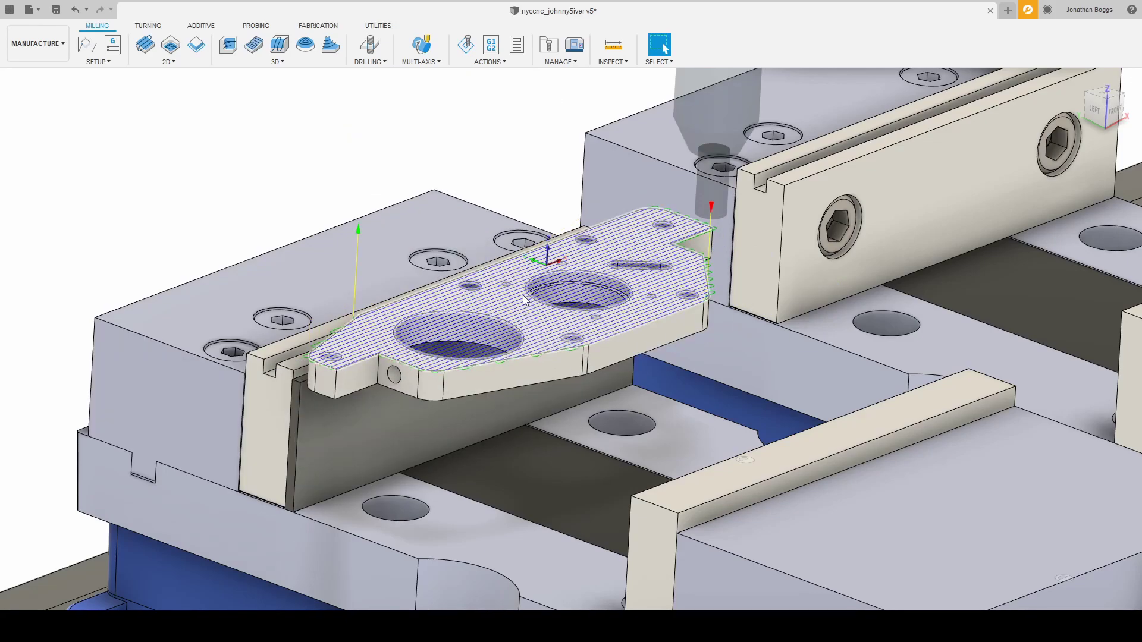
scroll(555, 376, up, 2)
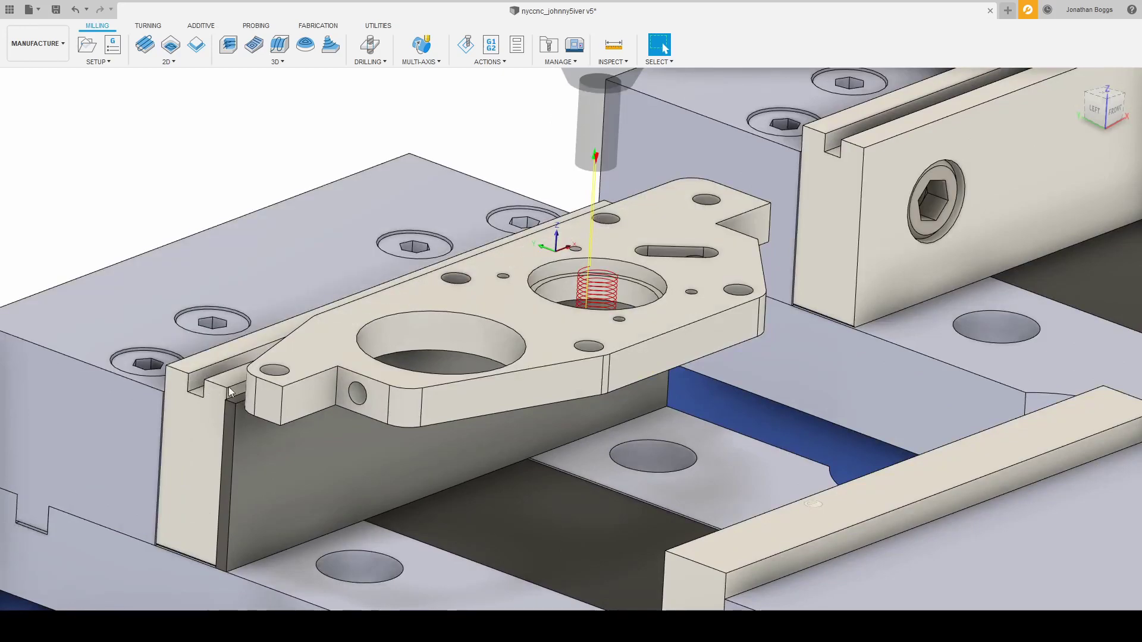
Zoom the view in and out on the clamped plate.
scroll(198, 422, up, 5)
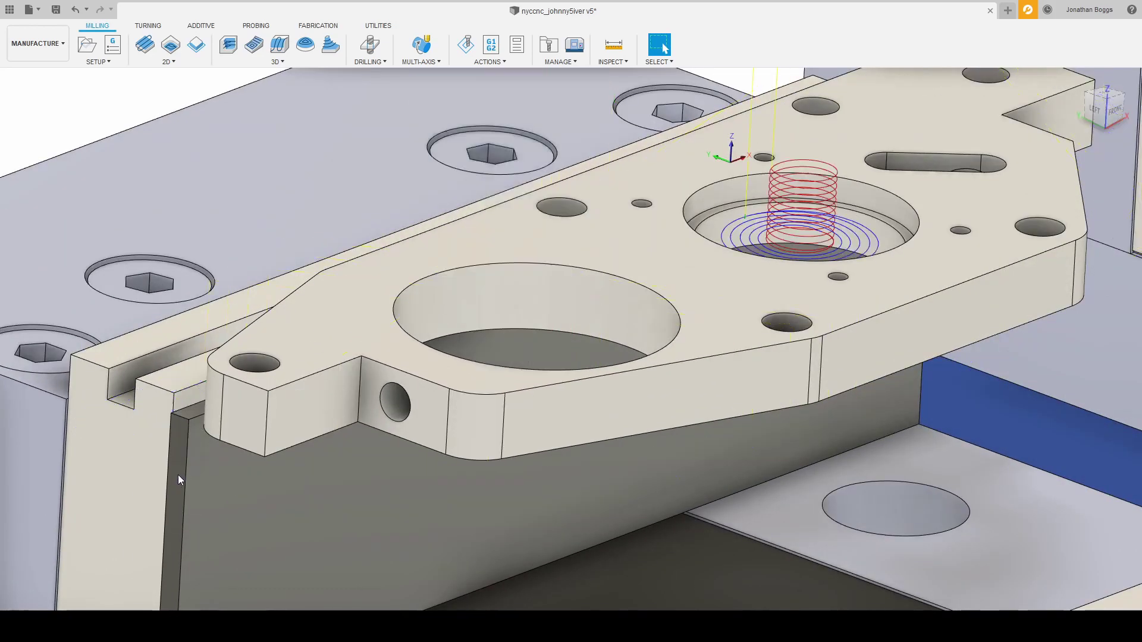
scroll(177, 470, down, 5)
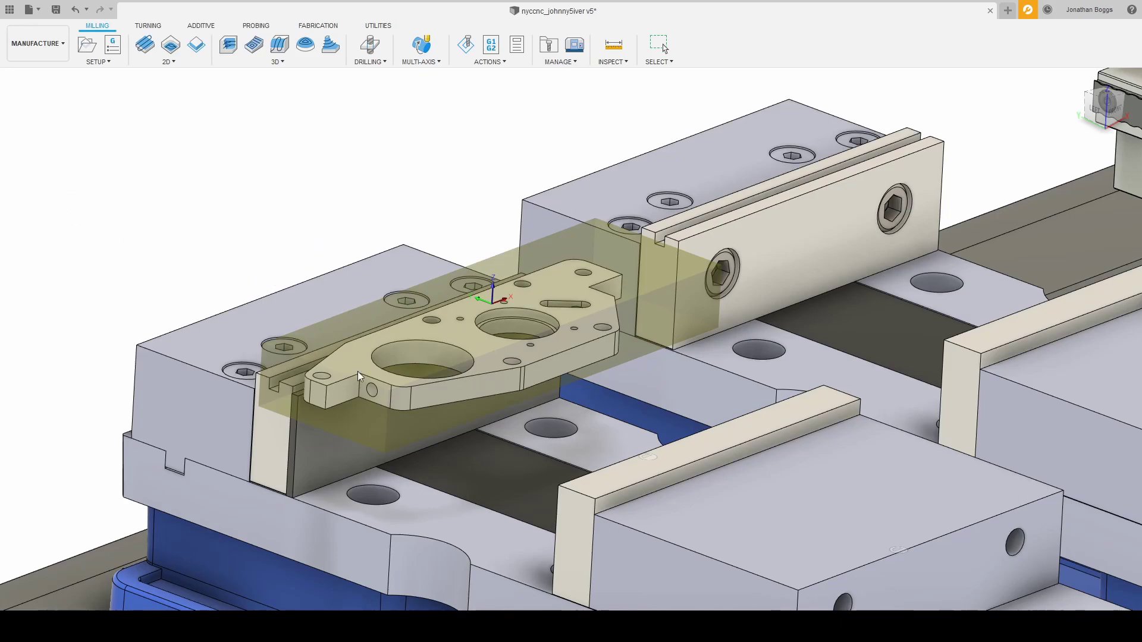
Return to normal selection mode with the stock box still shown.
key(Escape)
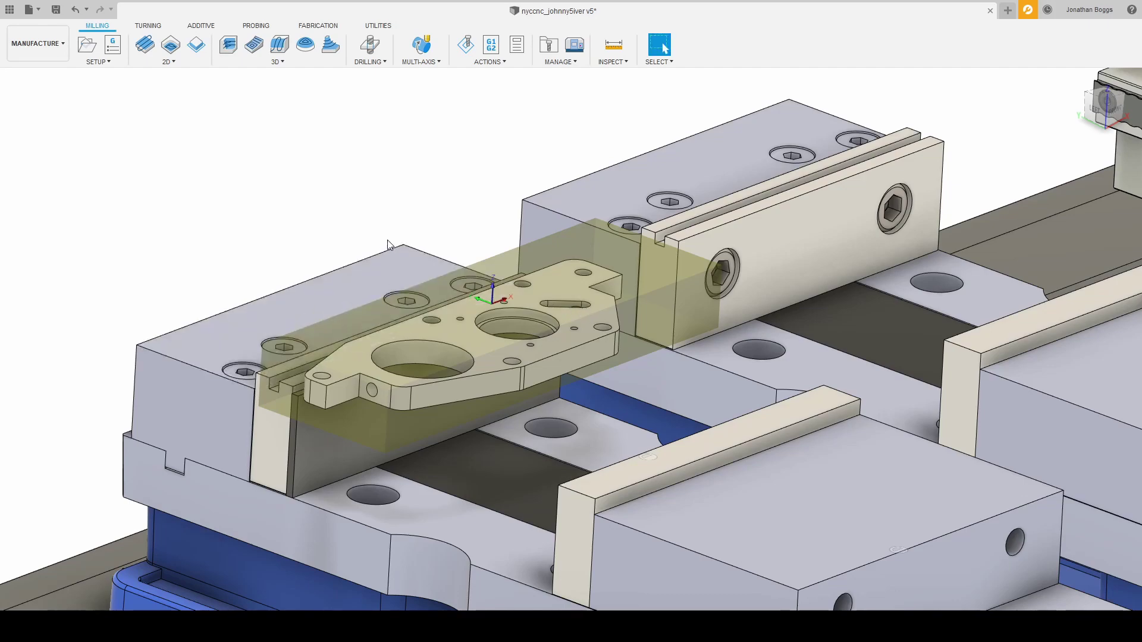